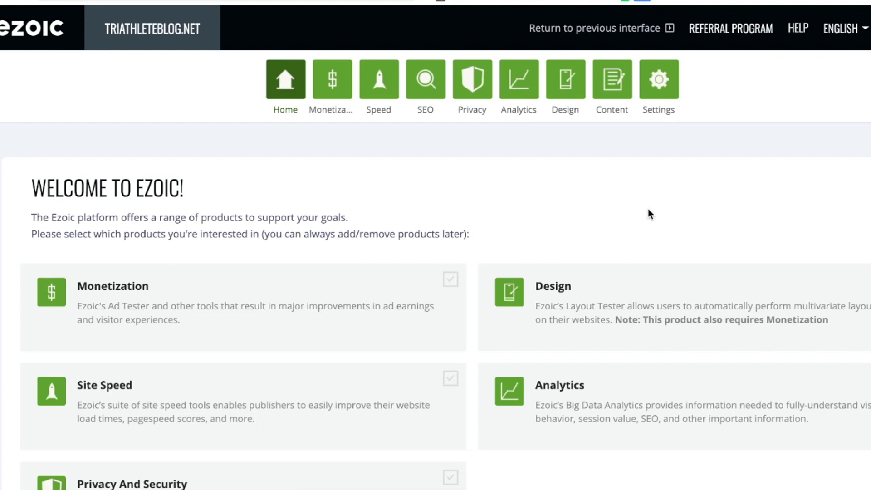
scroll(649, 212, "down", 3)
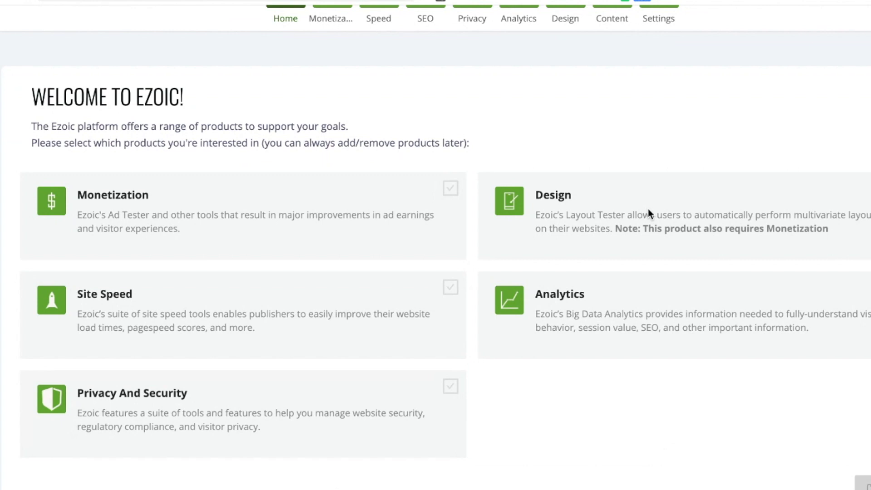
Step: Choose Site Speed as the wanted product, continue, and start site integration
left_click(451, 287)
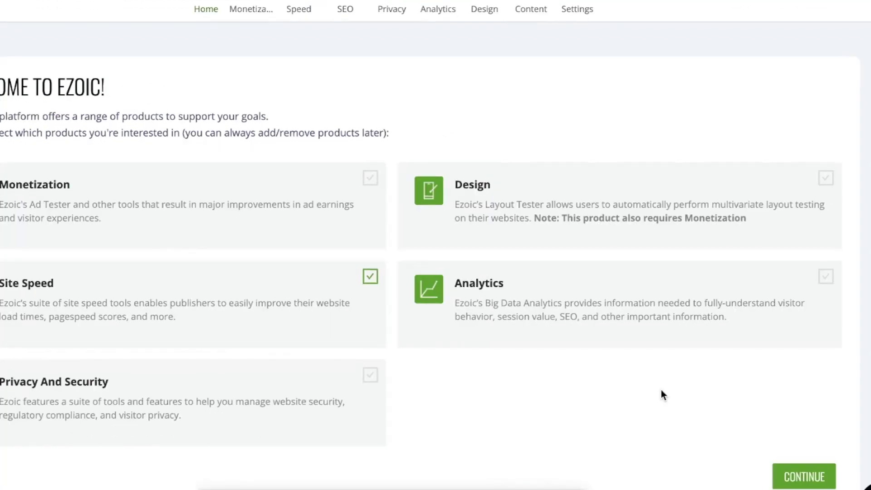
scroll(662, 390, "down", 1)
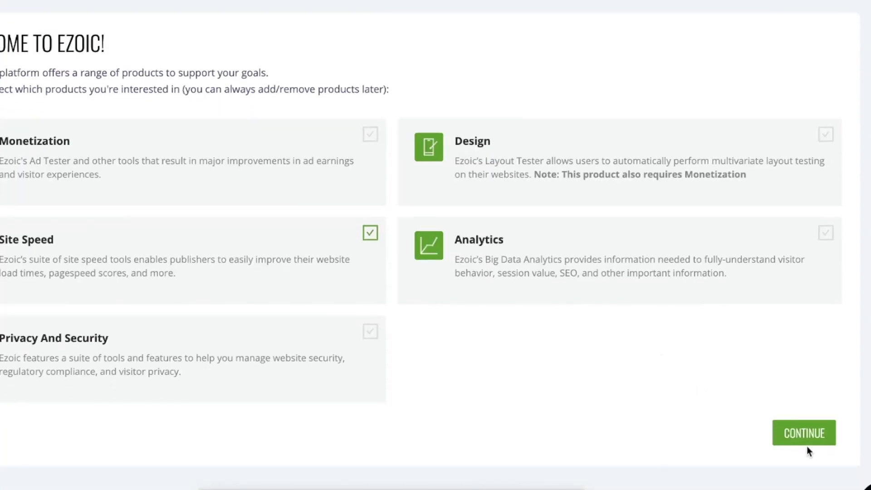
left_click(809, 428)
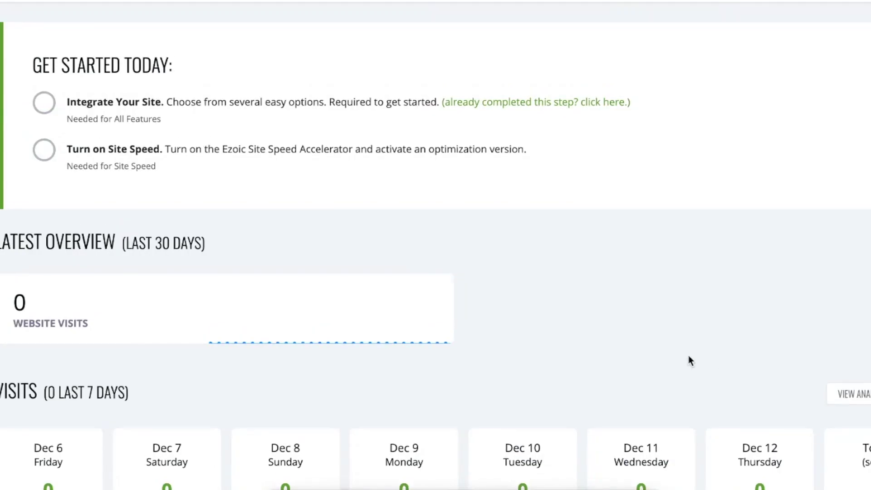
scroll(688, 356, "up", 1)
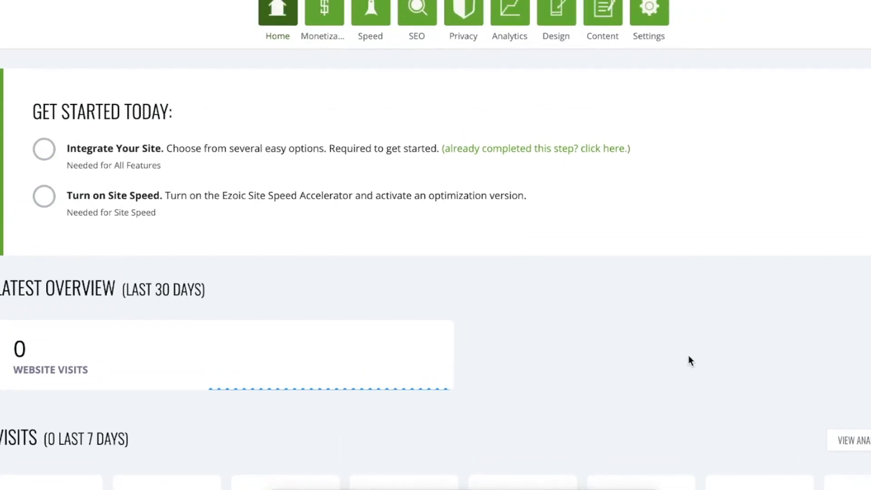
scroll(687, 355, "down", 1)
scroll(688, 356, "up", 1)
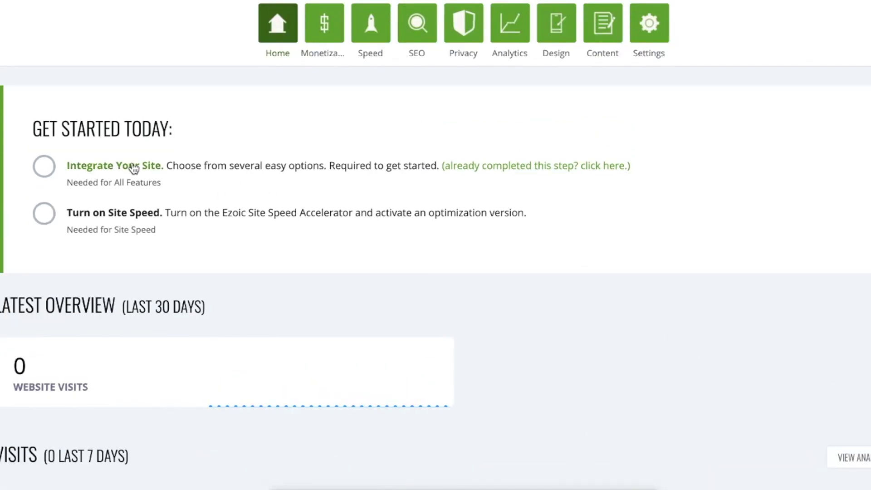
left_click(134, 167)
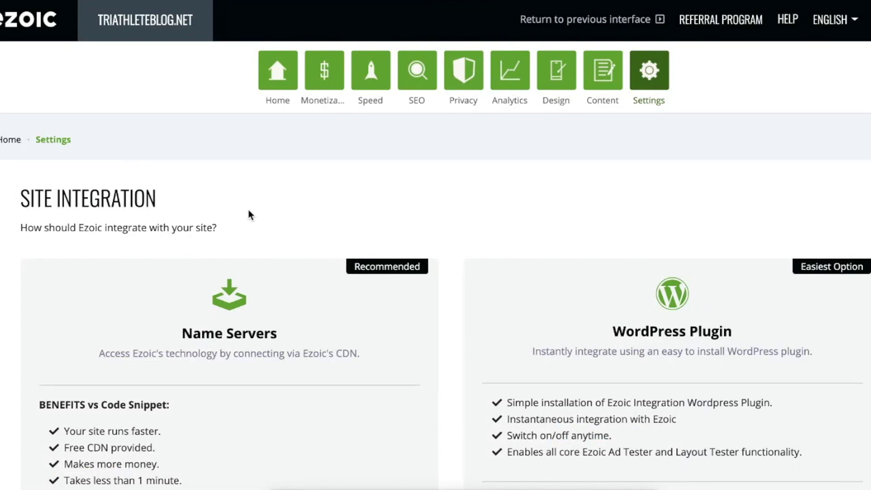
scroll(250, 210, "down", 1)
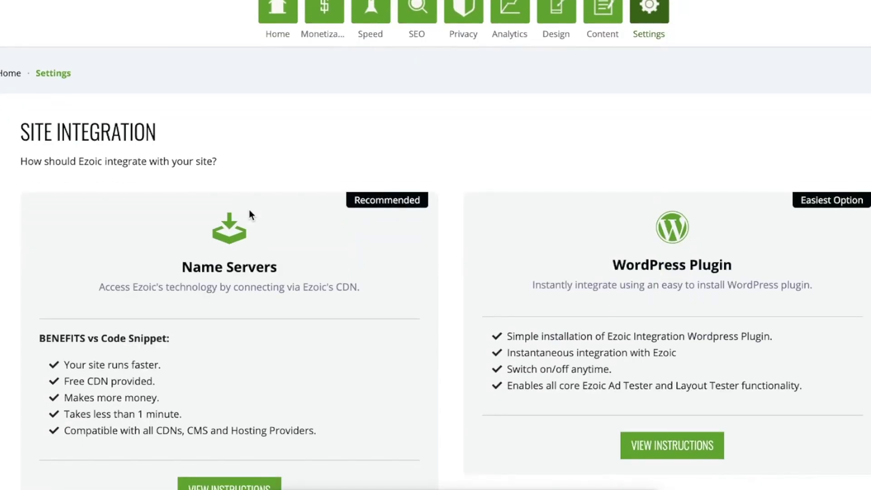
scroll(250, 210, "down", 1)
scroll(249, 209, "down", 2)
scroll(249, 210, "down", 3)
scroll(250, 214, "up", 3)
scroll(249, 214, "up", 1)
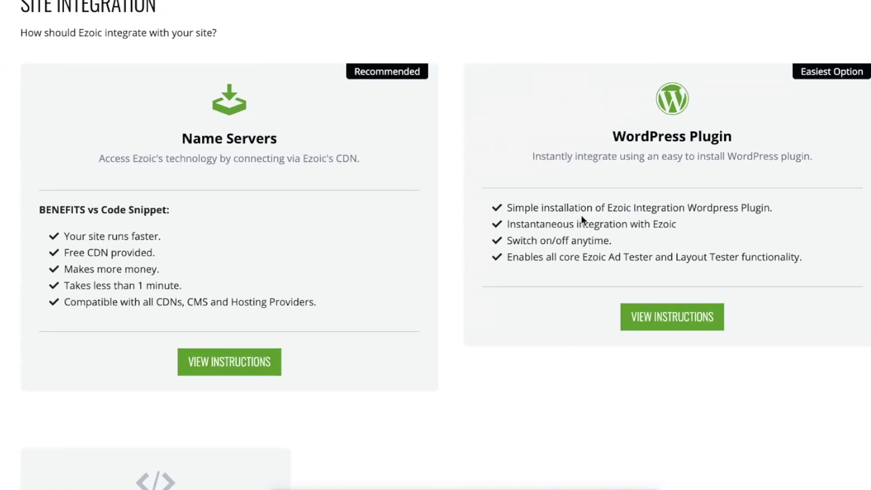
Step: View the integration instructions for the WordPress Plugin option
left_click(668, 316)
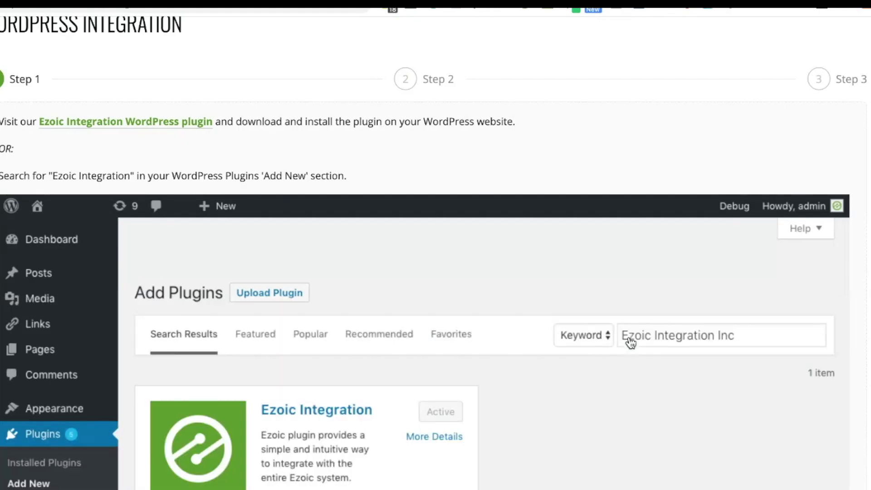
scroll(570, 347, "down", 1)
scroll(562, 350, "down", 2)
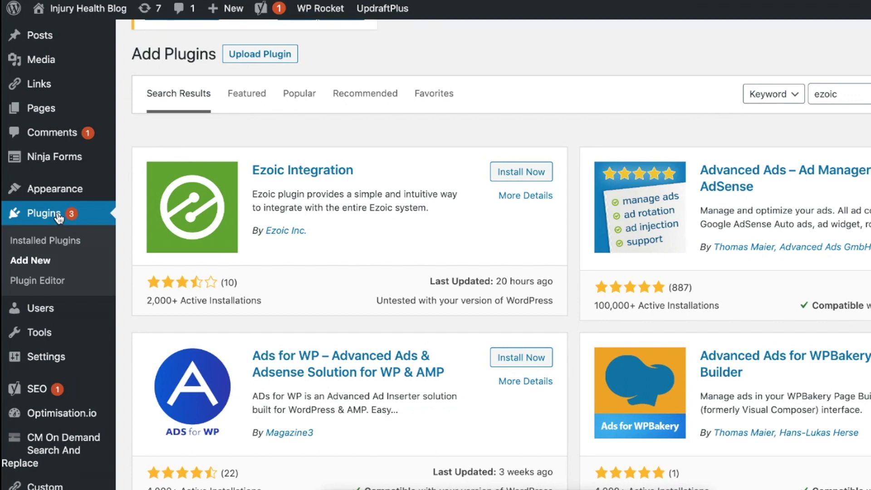
Step: Install the Ezoic Integration plugin in WordPress
left_click(522, 178)
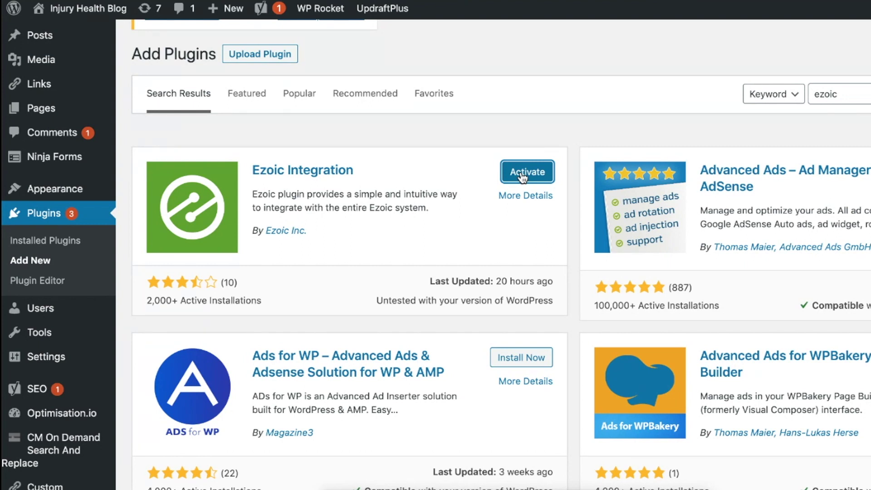
scroll(444, 254, "down", 5)
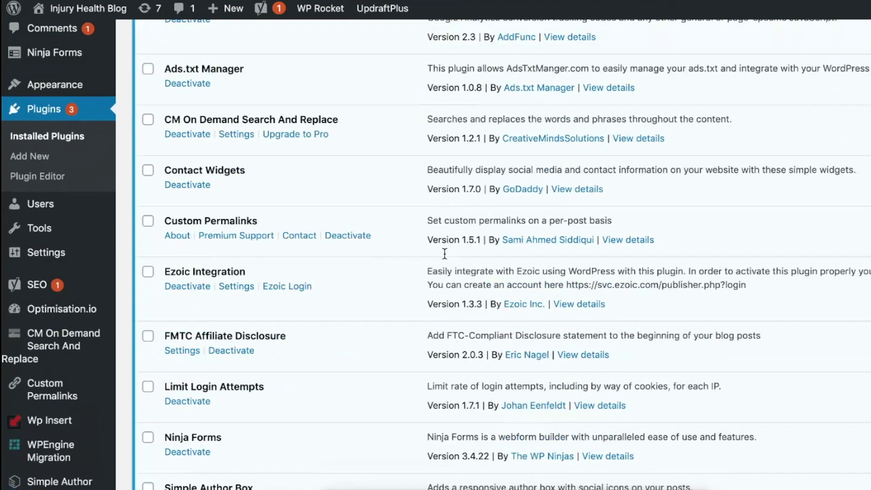
scroll(445, 254, "down", 2)
scroll(444, 254, "up", 2)
scroll(444, 254, "up", 3)
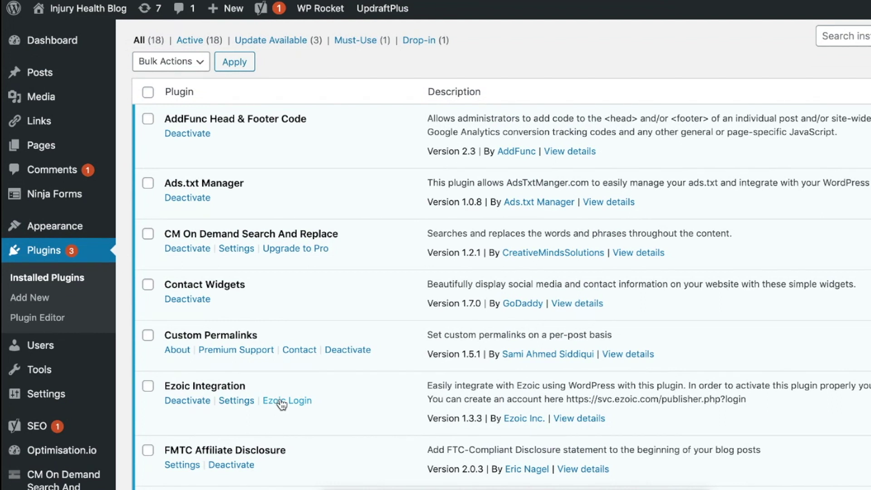
Step: Open the Ezoic Integration settings page, which reports an Active status
left_click(235, 403)
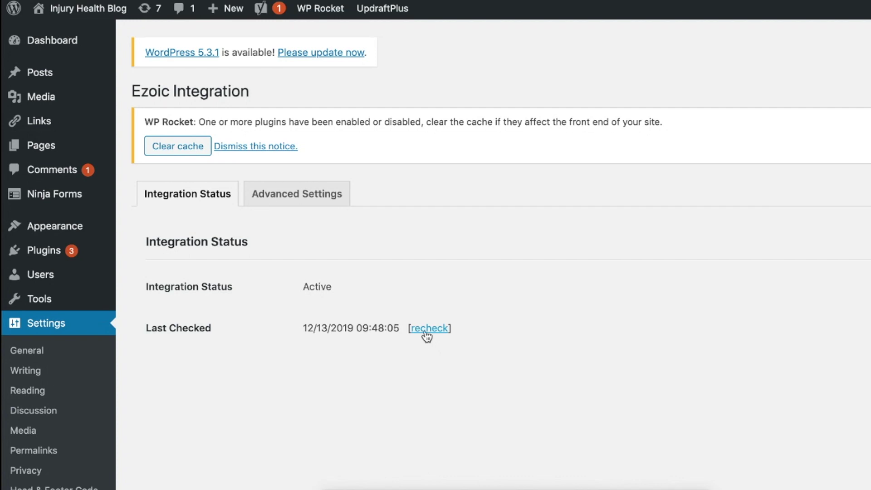
Step: Show the Ezoic Integration Advanced Settings tab with its SSL verification option
left_click(310, 203)
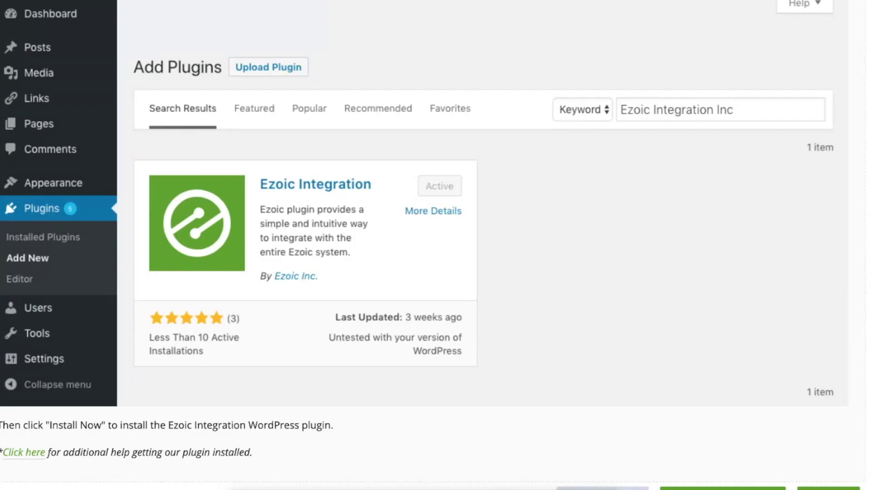
scroll(729, 361, "down", 3)
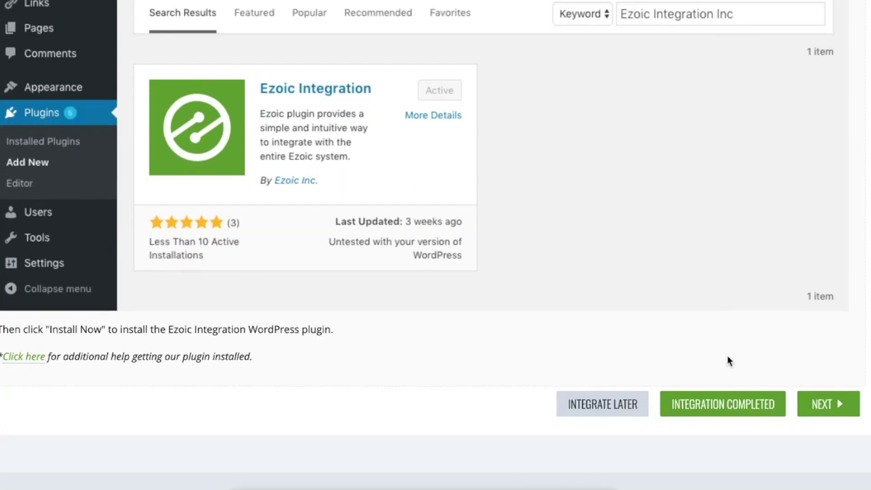
Step: Mark the WordPress plugin integration completed, then go to 'Turn on Site Speed'
left_click(719, 412)
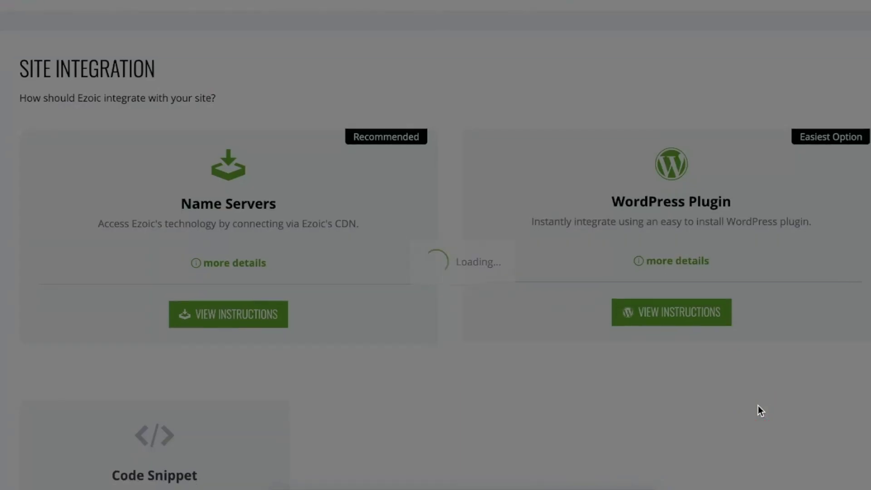
scroll(604, 358, "up", 2)
scroll(604, 355, "up", 5)
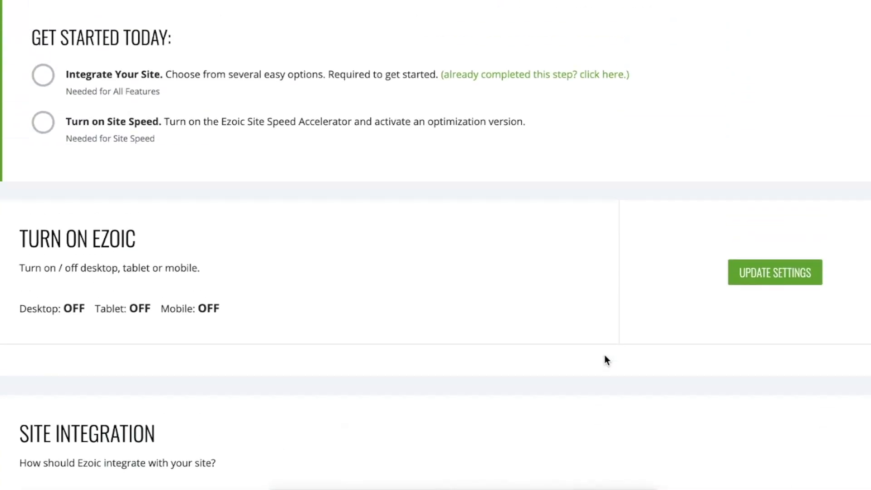
scroll(604, 354, "up", 1)
scroll(604, 355, "up", 2)
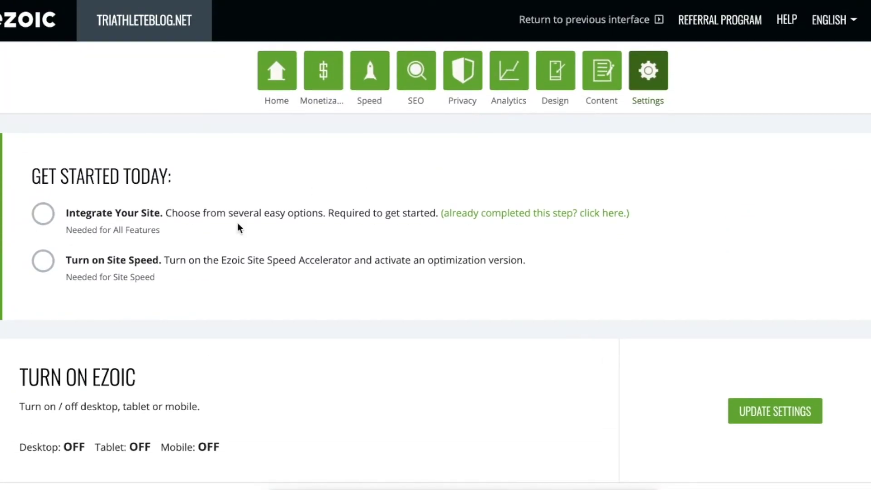
left_click(147, 263)
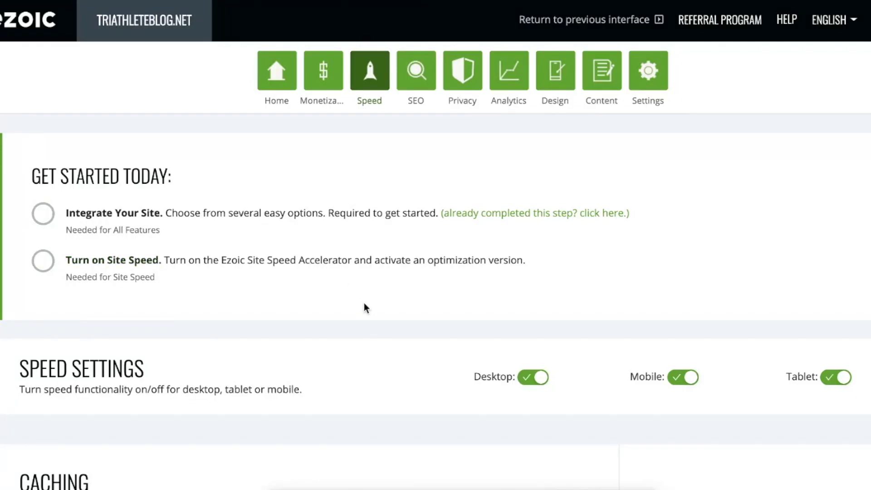
scroll(364, 307, "down", 2)
scroll(364, 308, "down", 1)
scroll(364, 308, "down", 2)
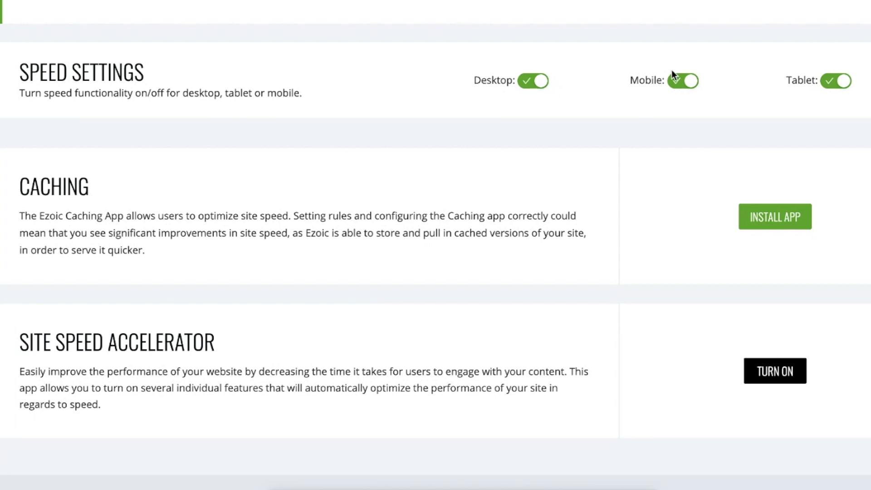
scroll(602, 212, "down", 1)
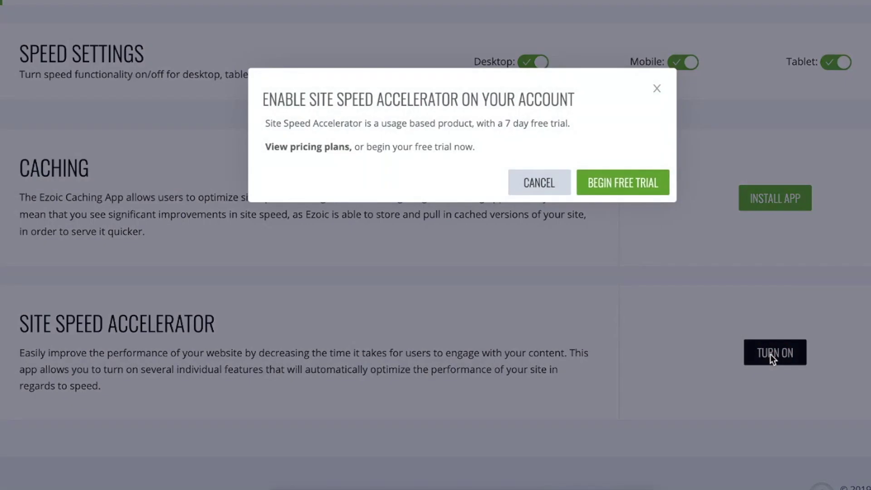
Step: Begin the Site Speed Accelerator free trial
left_click(631, 187)
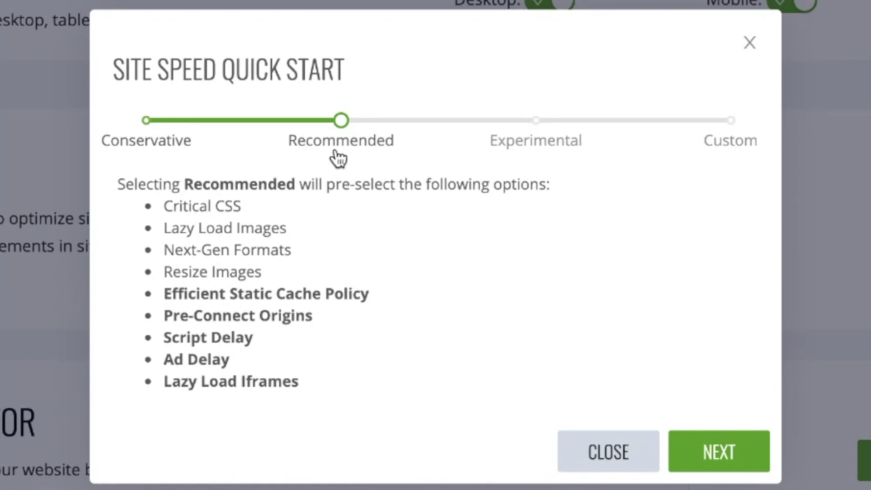
Step: Continue with the Recommended optimisation level and save it as a speed version
left_click(735, 457)
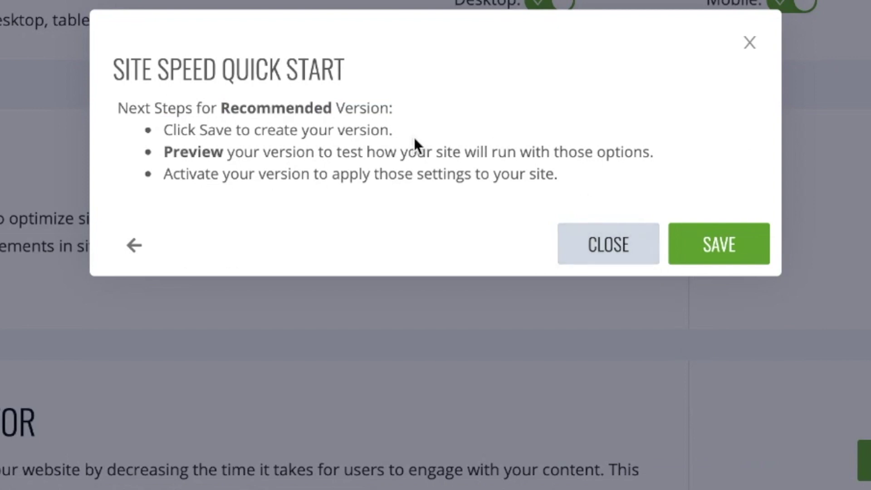
left_click(713, 245)
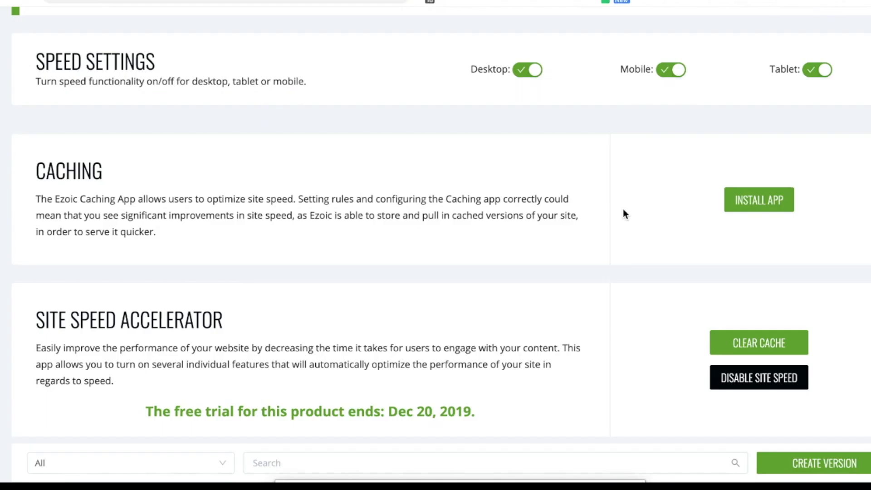
scroll(623, 214, "down", 2)
scroll(623, 214, "down", 2)
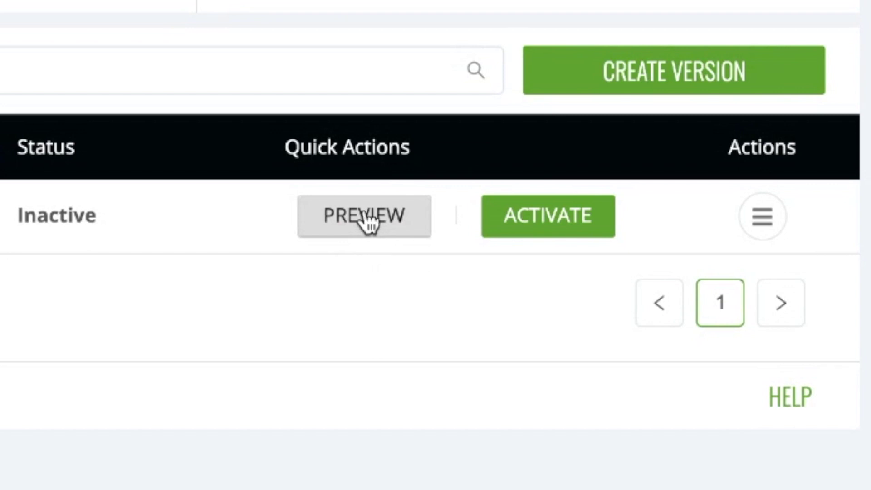
Step: Preview Draft: Version 1 from the site speed version table
left_click(364, 211)
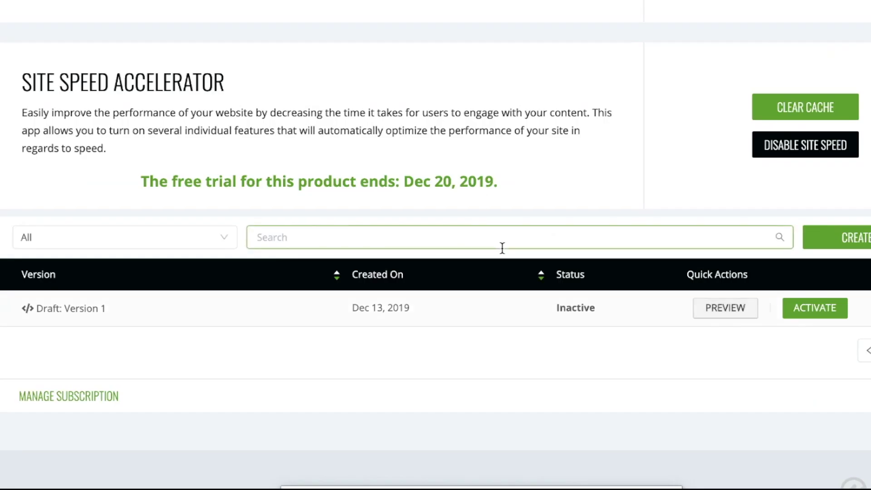
scroll(590, 357, "up", 1)
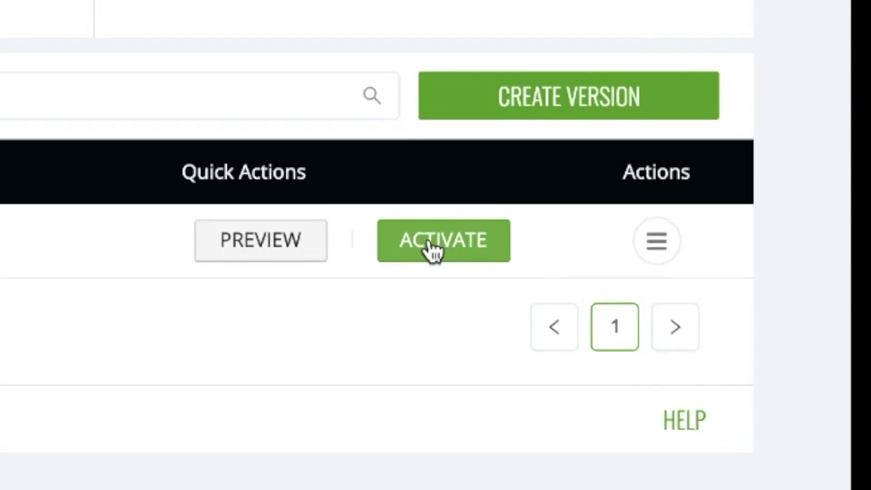
Step: Activate Draft: Version 1 and confirm that other versions will be archived
left_click(433, 250)
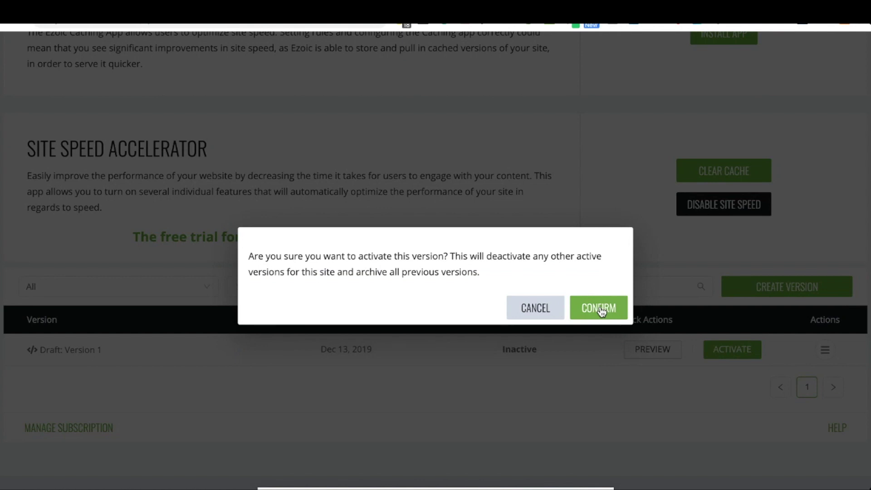
left_click(600, 309)
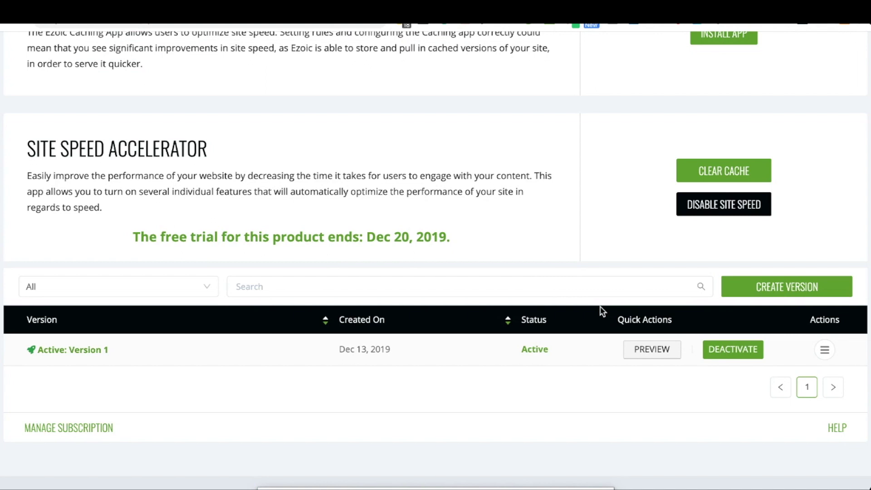
Step: Clear and confirm the Ezoic site speed cache, keeping Version 1 active
left_click(734, 175)
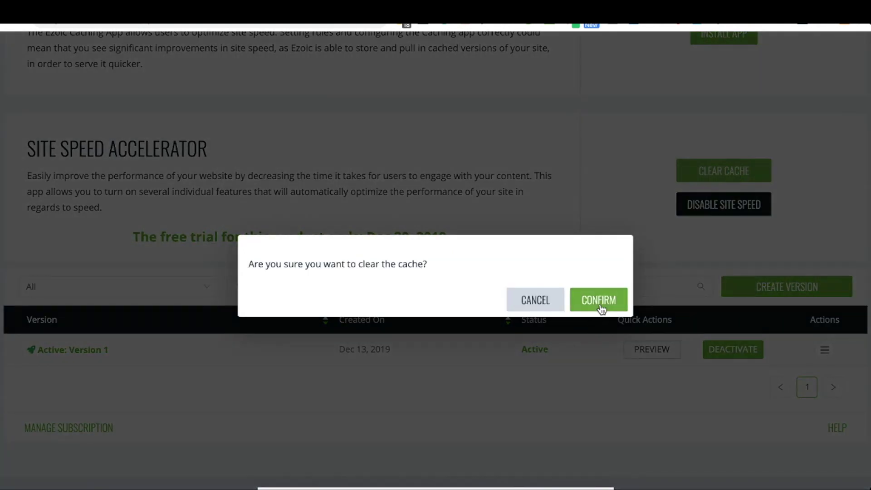
left_click(602, 303)
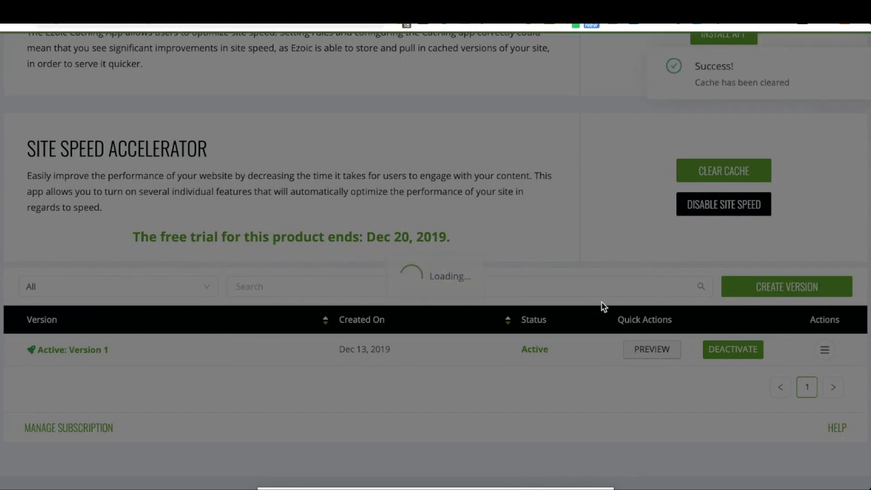